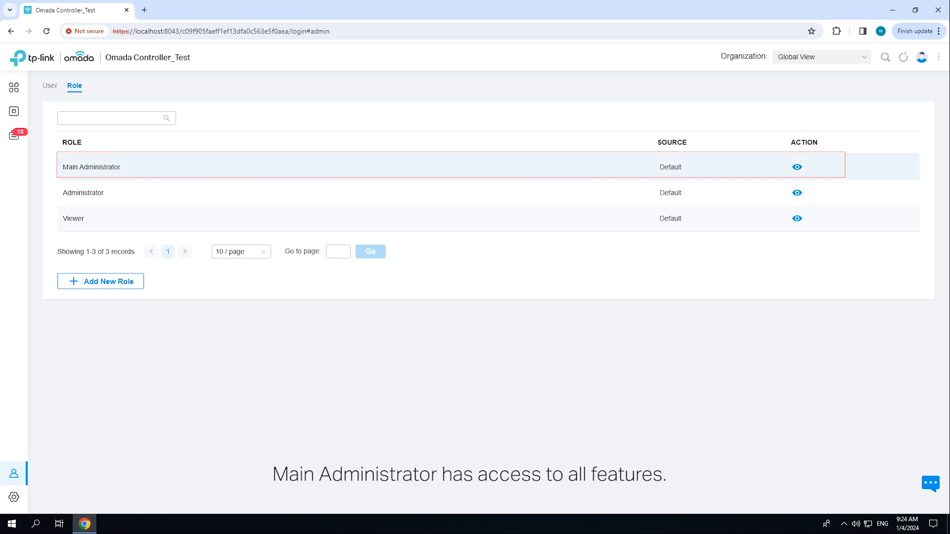
# Examine the permissions of the Main Administrator role and return to the role list
pyautogui.click(797, 167)
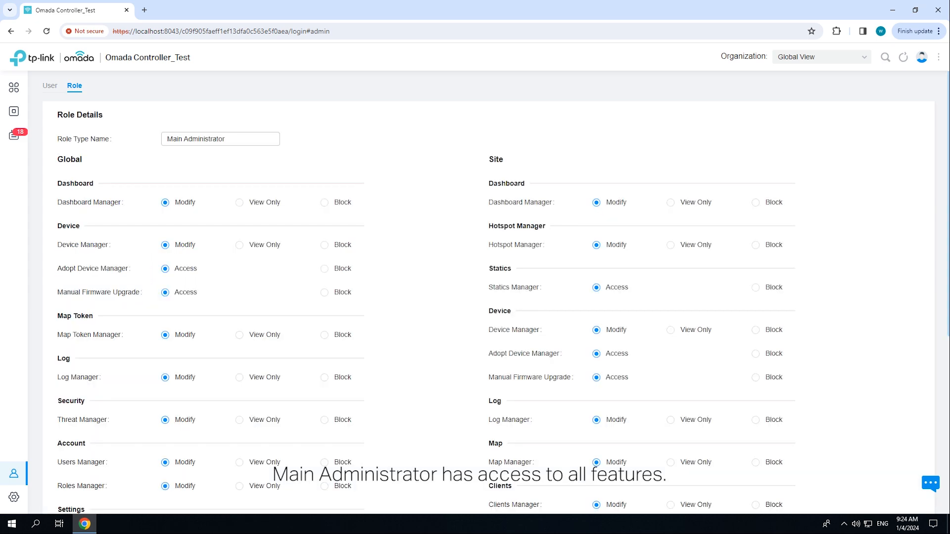
pyautogui.scroll(-6, 475, 292)
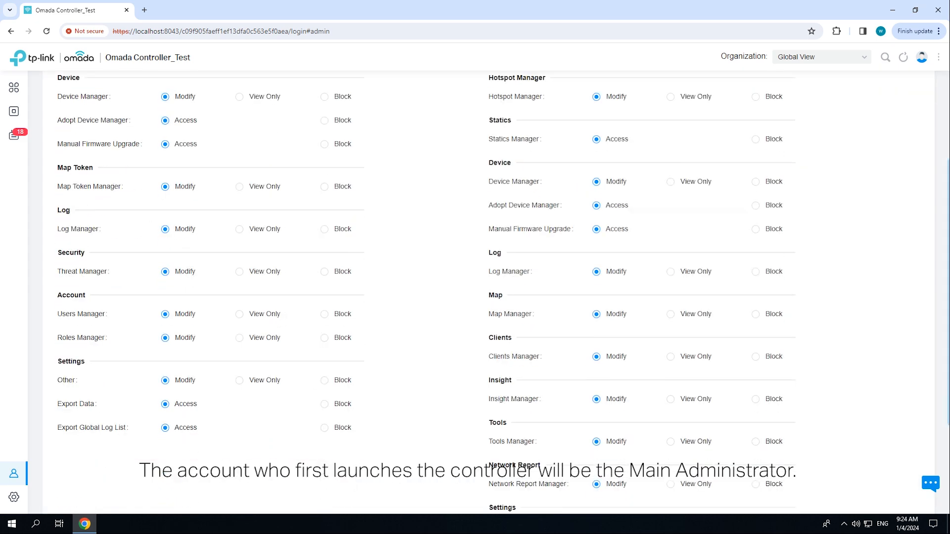
pyautogui.click(76, 466)
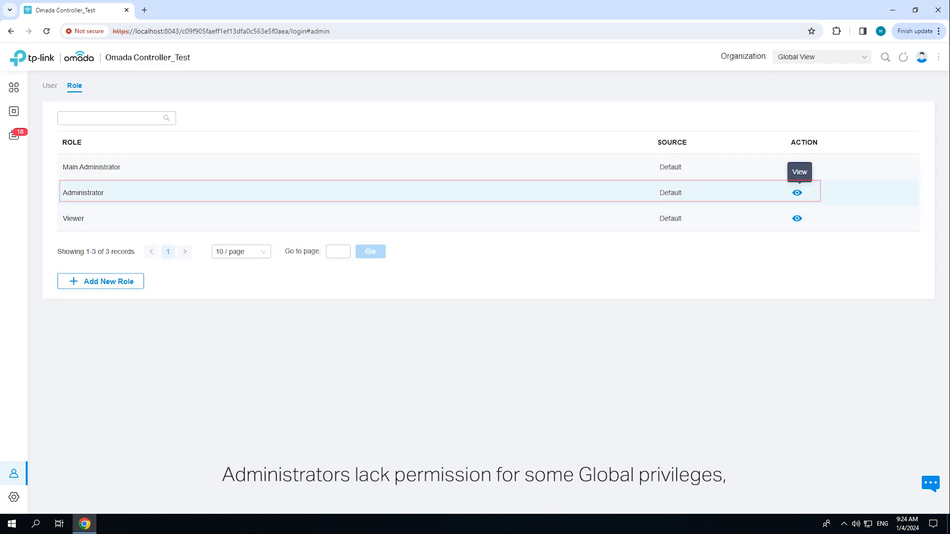
# Examine the Global and Site permissions of the default Administrator role and return to the role list
pyautogui.click(797, 192)
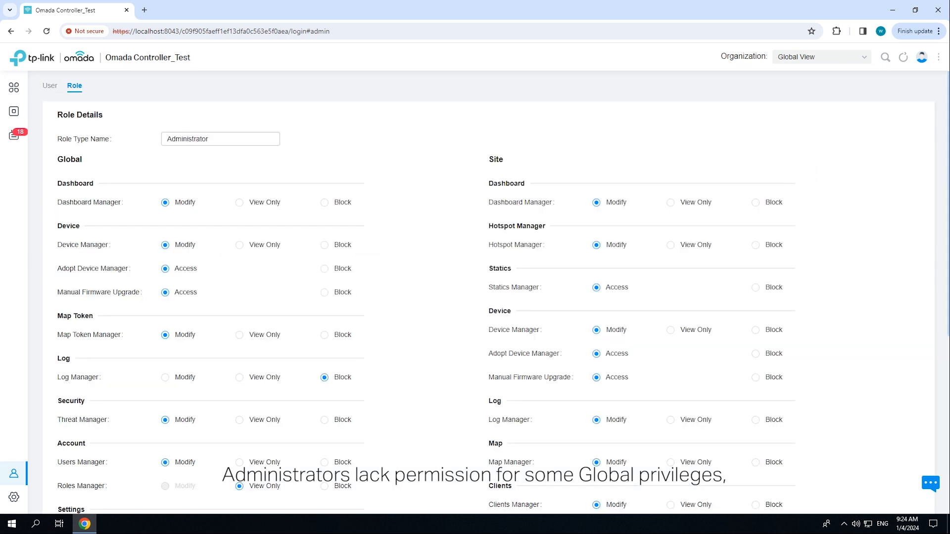
pyautogui.scroll(-1, 488, 292)
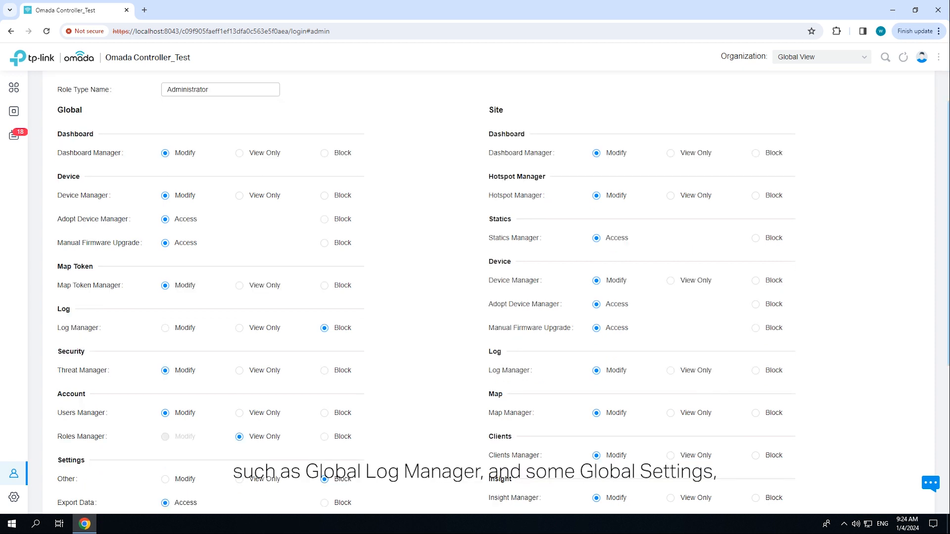
pyautogui.scroll(-1, 489, 292)
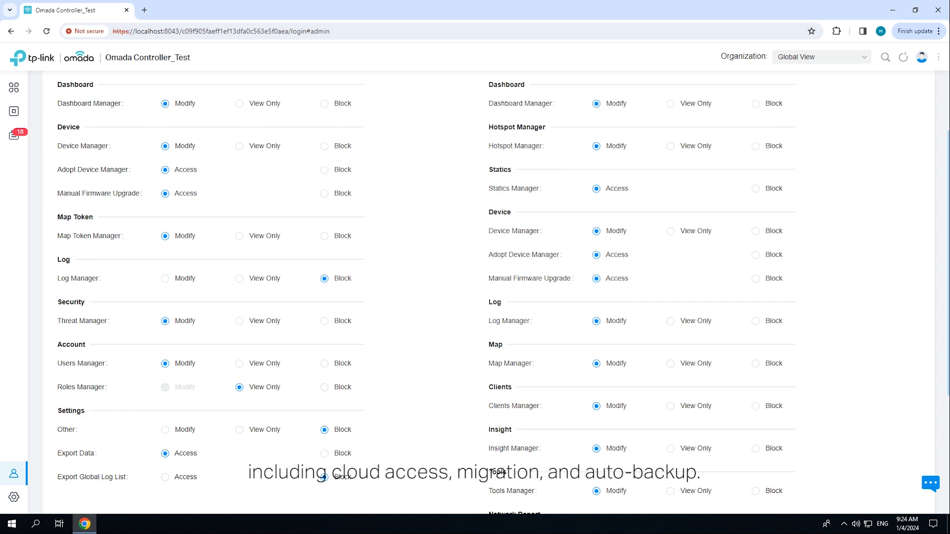
pyautogui.scroll(-1, 488, 292)
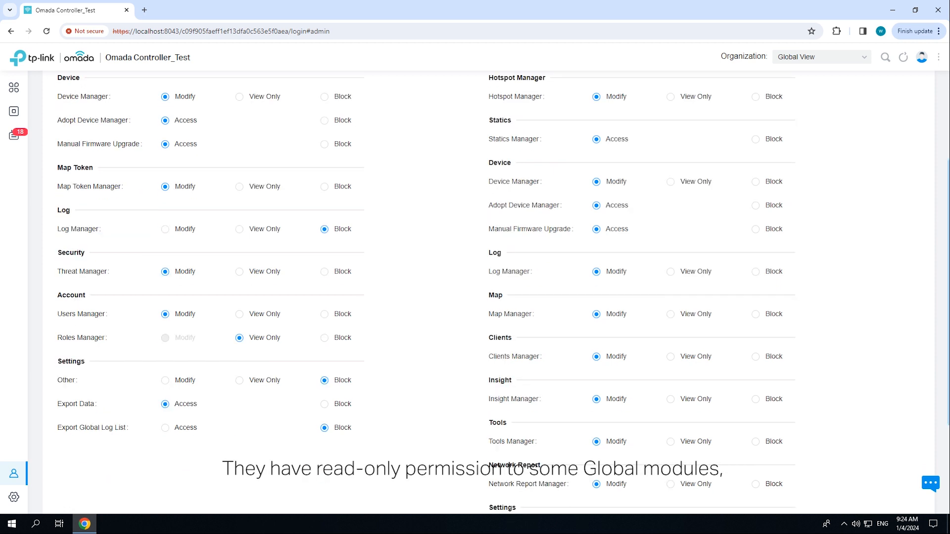
pyautogui.scroll(-2, 489, 292)
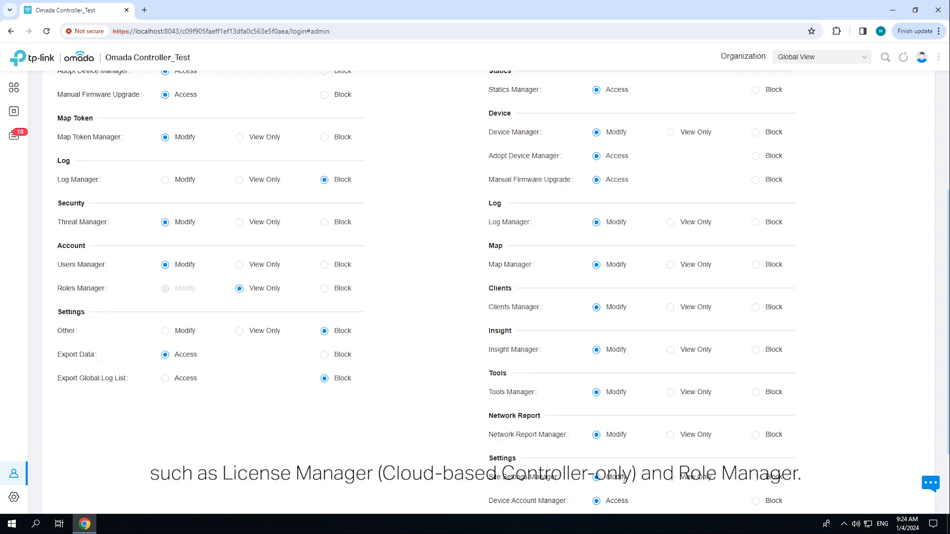
pyautogui.scroll(-1, 489, 292)
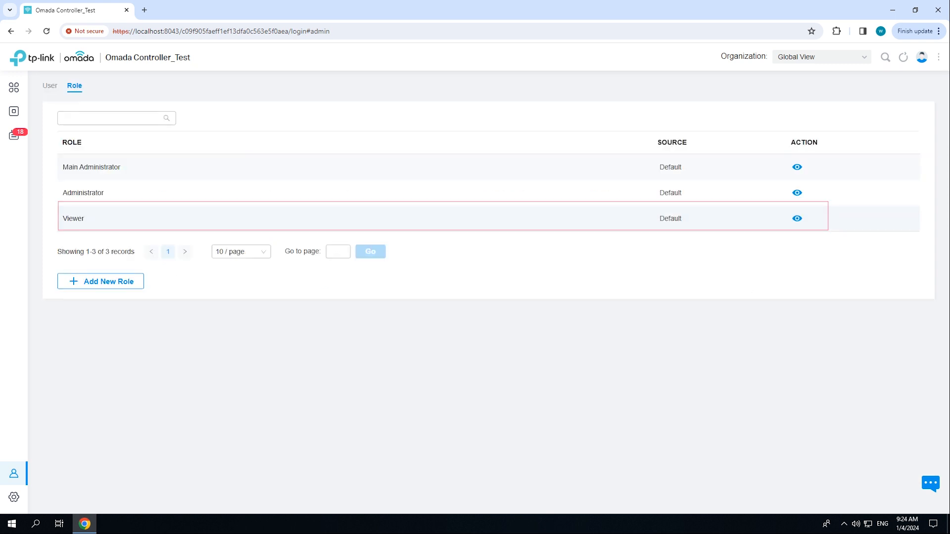
# Examine the Global and Site permissions of the Viewer role and return to the role list
pyautogui.click(797, 219)
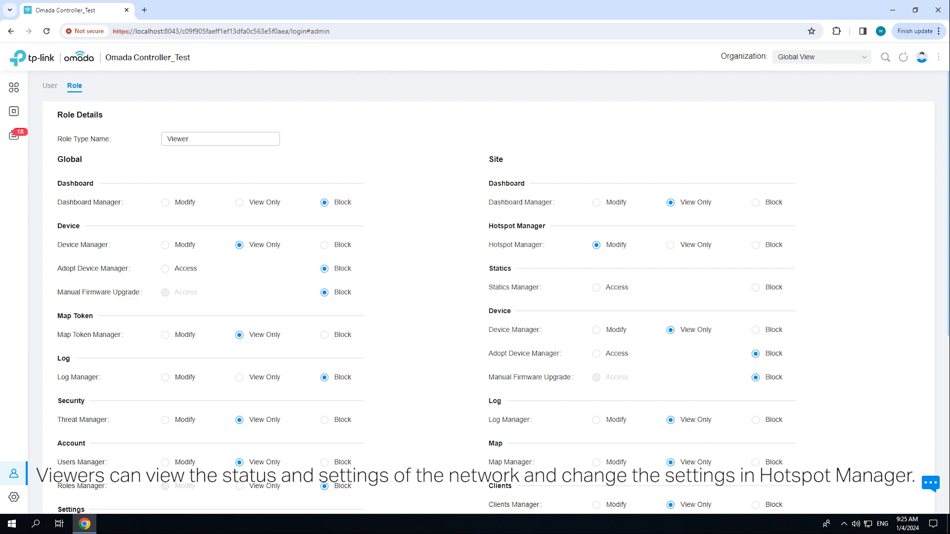
pyautogui.scroll(-2, 475, 297)
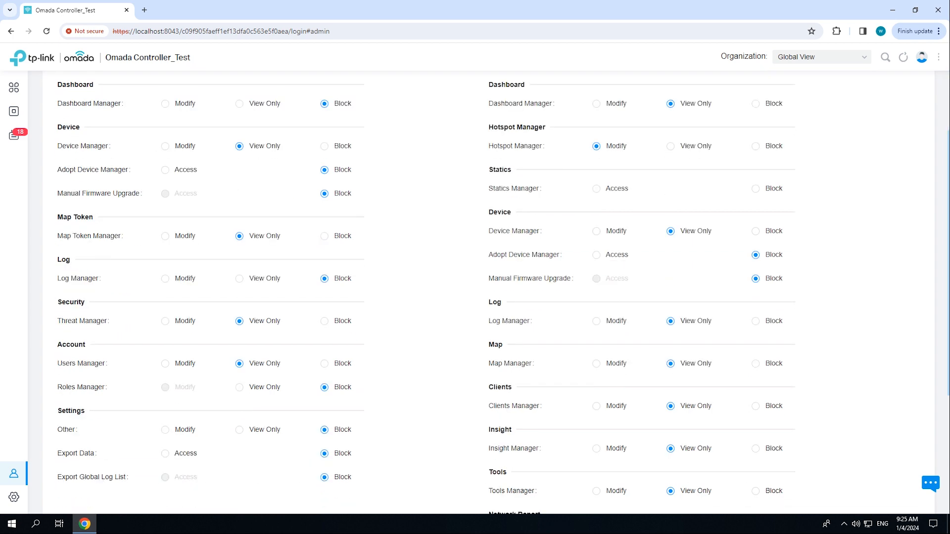
pyautogui.scroll(-4, 475, 297)
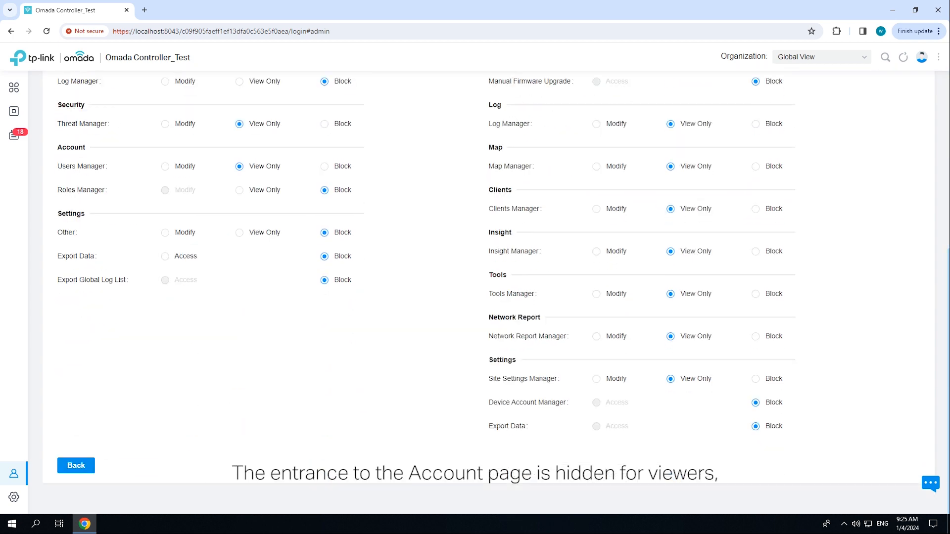
pyautogui.click(77, 466)
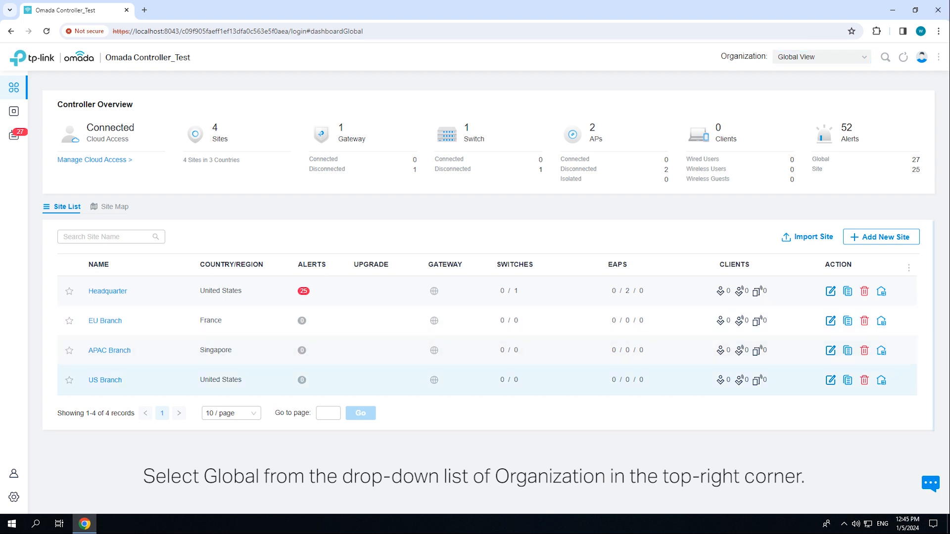
# Start a new account role in the Global View and name it sub-admin
pyautogui.moveTo(19, 473)
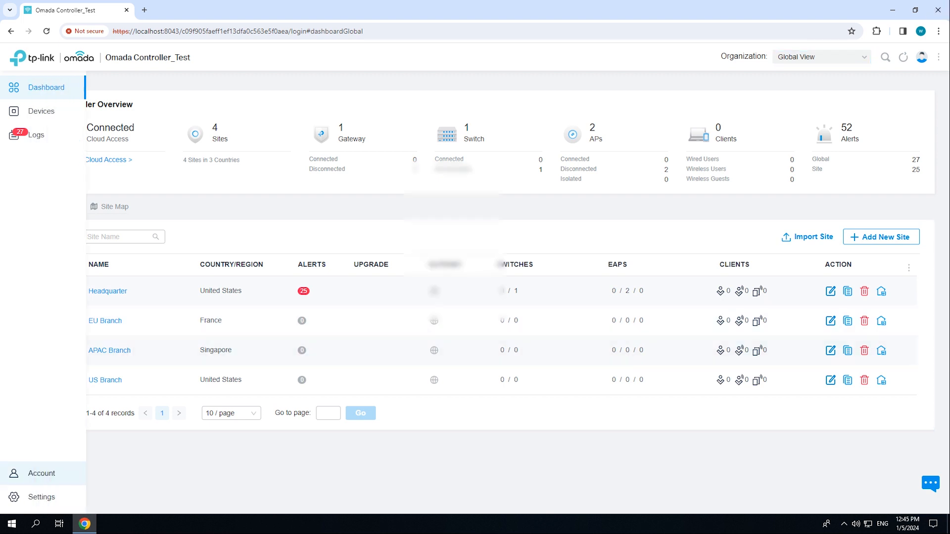
pyautogui.click(19, 473)
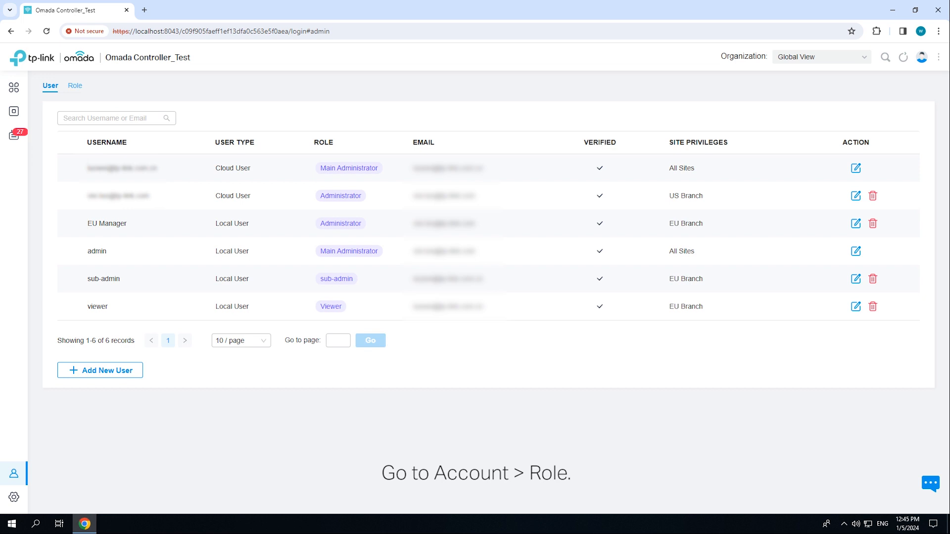
pyautogui.click(75, 85)
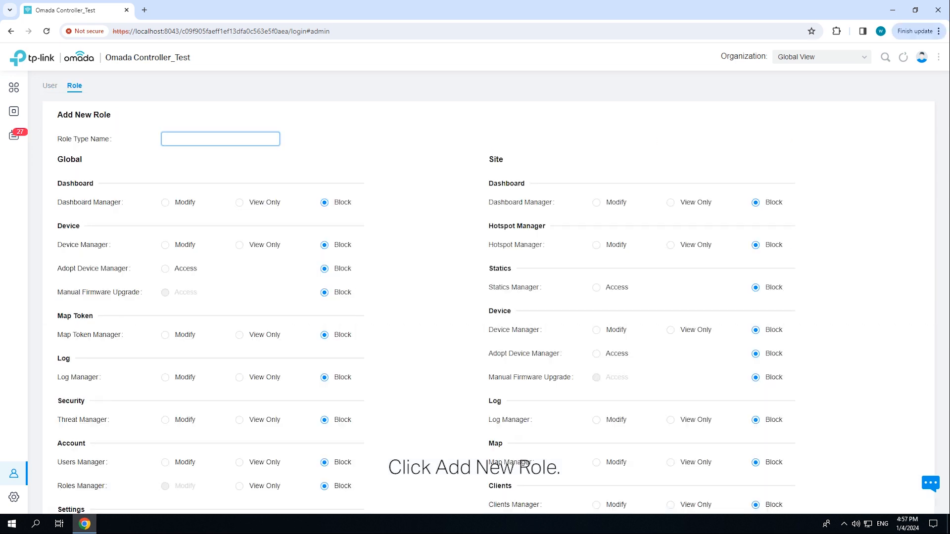
pyautogui.write('sub-admin')
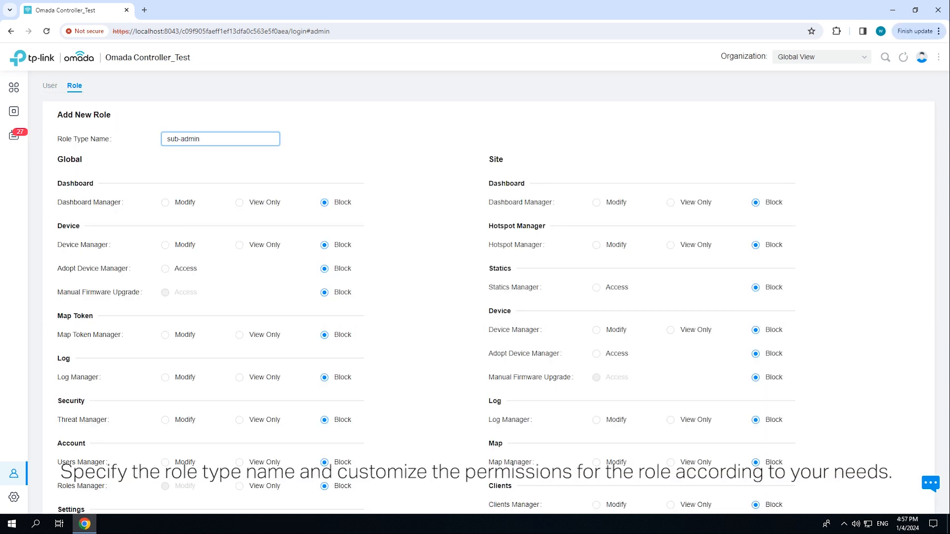
# Set the Global Dashboard Manager, Device Manager and Map Token Manager permissions to Modify and the Global Log Manager to View Only
pyautogui.click(166, 203)
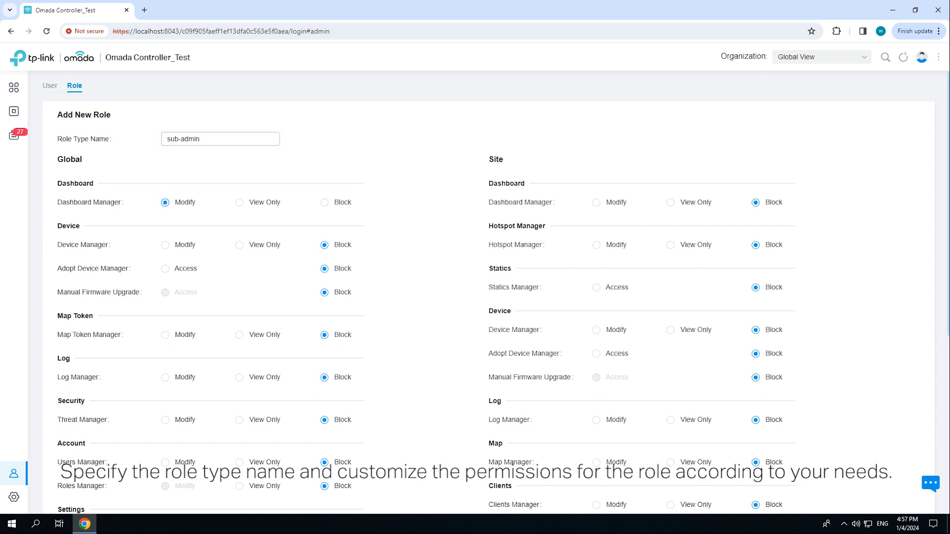
pyautogui.click(166, 246)
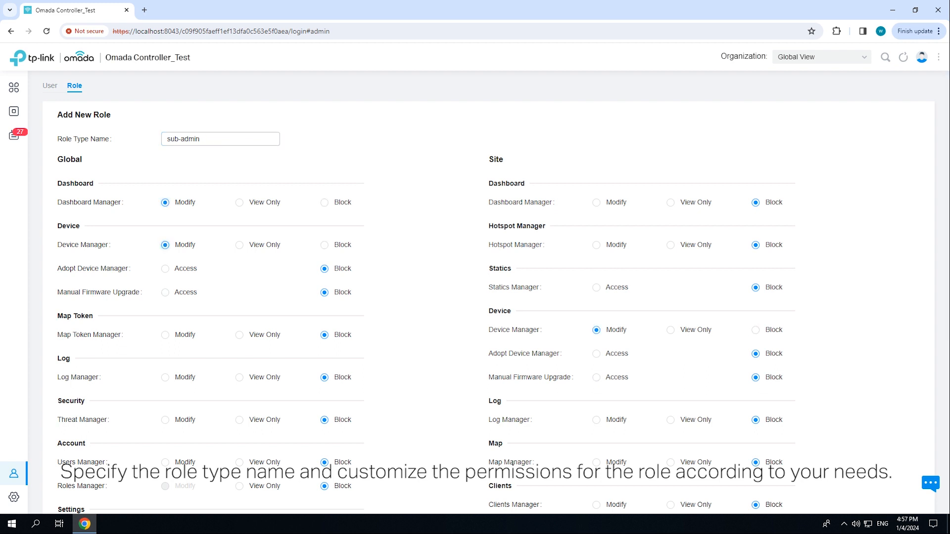
pyautogui.click(165, 336)
pyautogui.click(239, 377)
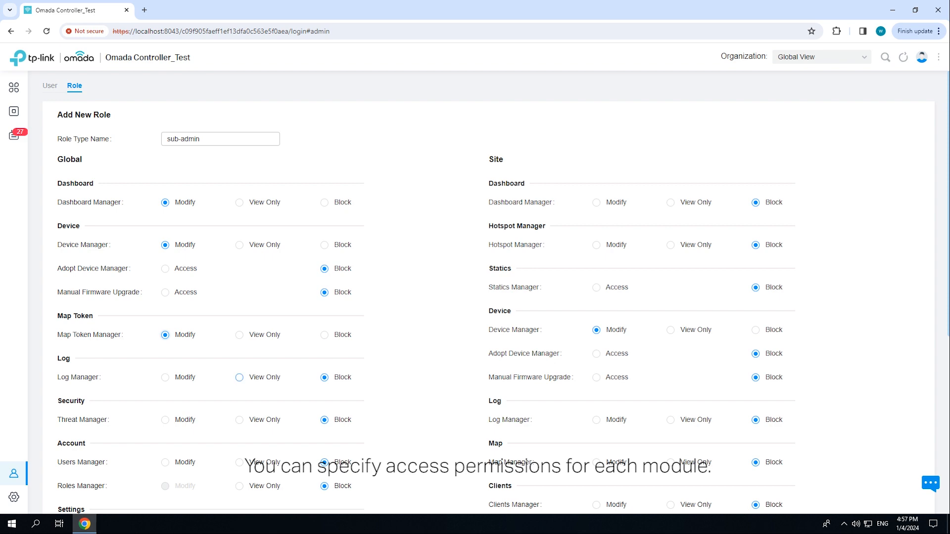
# Set the Global Threat Manager, Users Manager and Other settings permissions to Modify
pyautogui.scroll(-1, 239, 346)
pyautogui.click(165, 370)
pyautogui.click(165, 413)
pyautogui.scroll(-1, 166, 413)
pyautogui.scroll(-1, 165, 381)
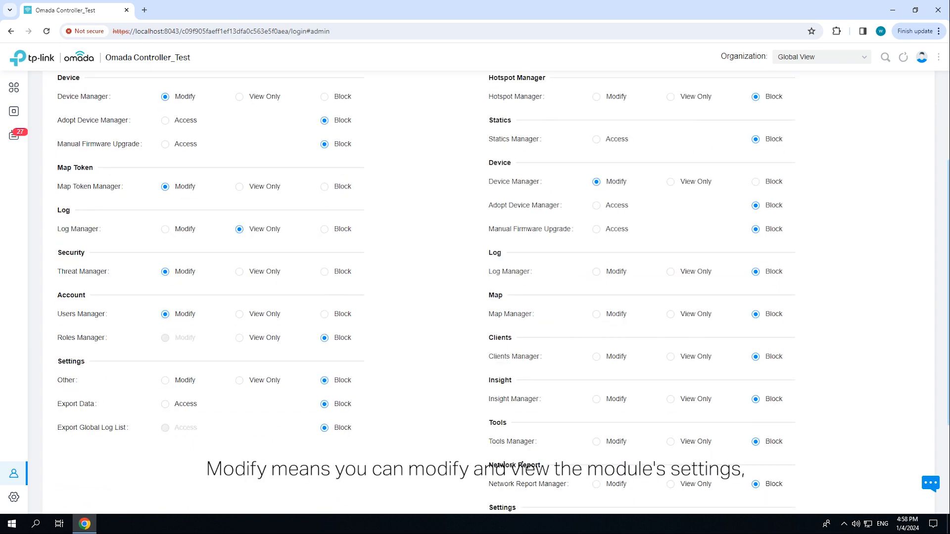
pyautogui.click(165, 381)
pyautogui.scroll(2, 165, 380)
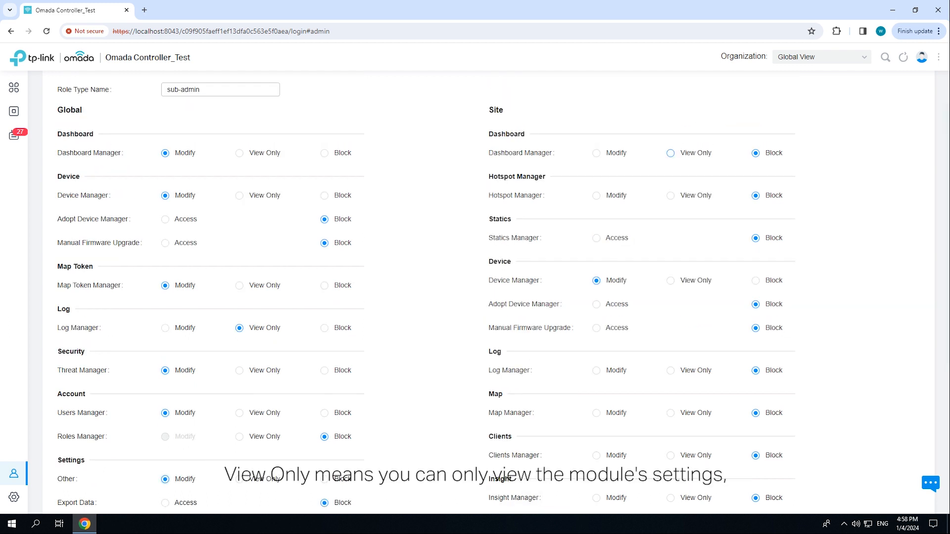
# Set the Site Dashboard and Hotspot Managers to Modify, Adopt Device Manager to Access, and the Site Log Manager to View Only
pyautogui.click(596, 196)
pyautogui.click(596, 153)
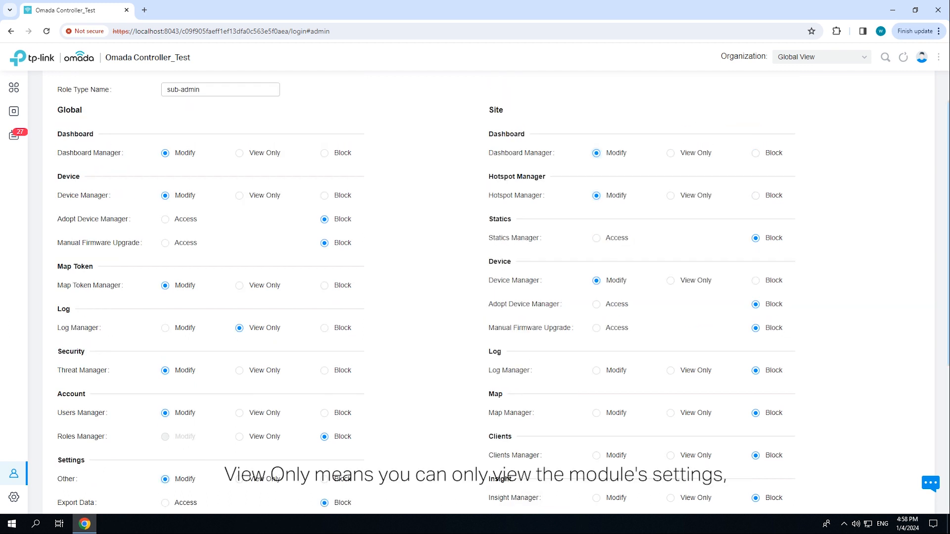
pyautogui.click(597, 304)
pyautogui.click(670, 370)
# Set the Site Map Manager and Clients Manager permissions to Modify and create the role
pyautogui.scroll(-1, 643, 386)
pyautogui.click(596, 359)
pyautogui.scroll(-1, 596, 359)
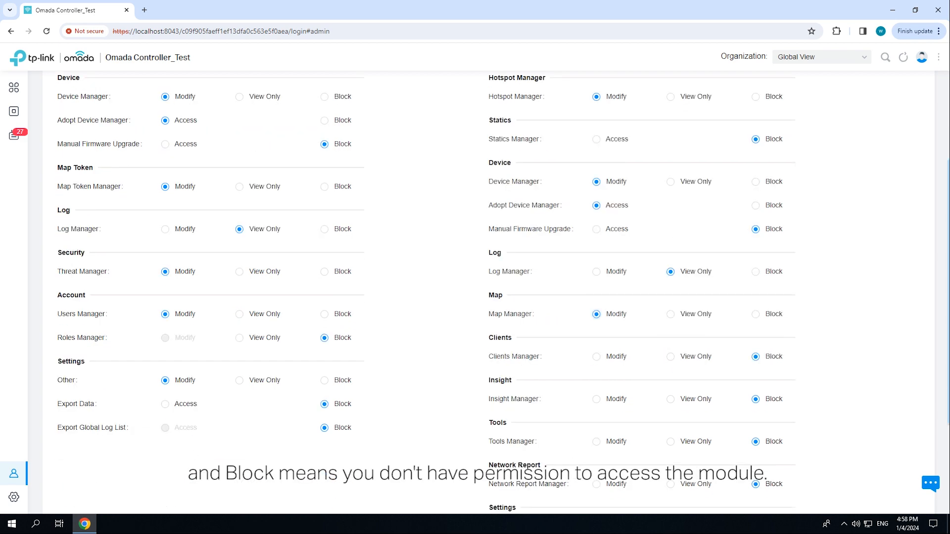
pyautogui.click(596, 357)
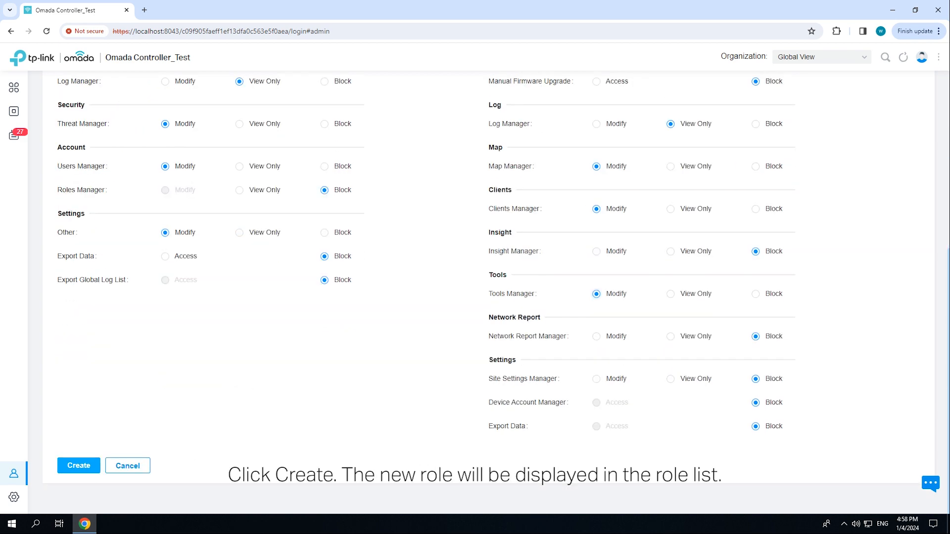
pyautogui.click(84, 466)
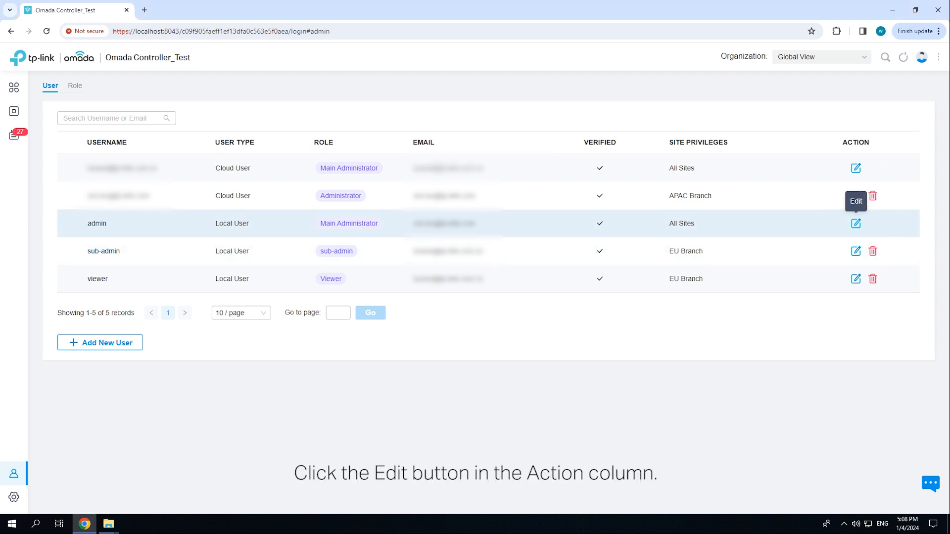
# Open the local admin user for editing, entering the current account password to unlock its information
pyautogui.click(856, 223)
pyautogui.click(475, 255)
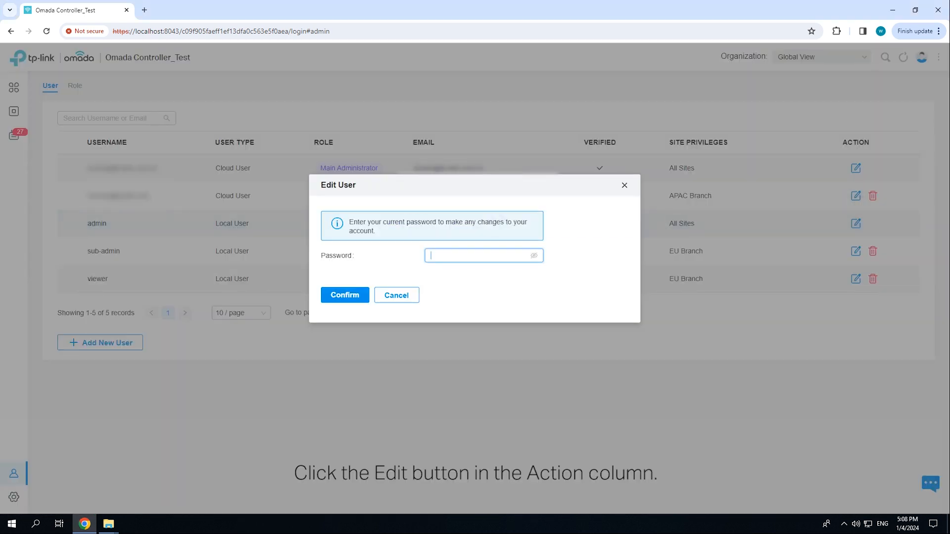
pyautogui.write('•••••••••••')
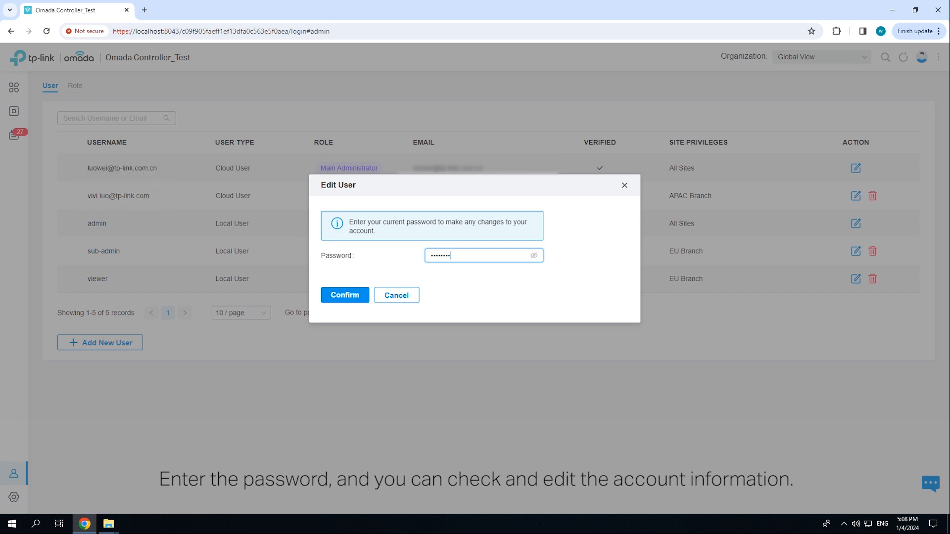
pyautogui.click(345, 294)
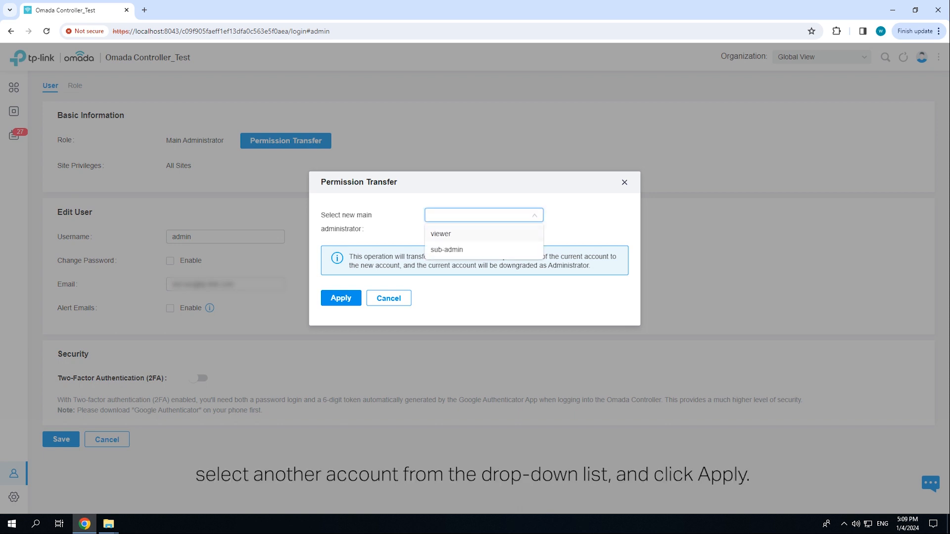
# Apply a transfer of the Main Administrator permissions to the sub-admin account and enable alert emails for the admin user
pyautogui.click(447, 250)
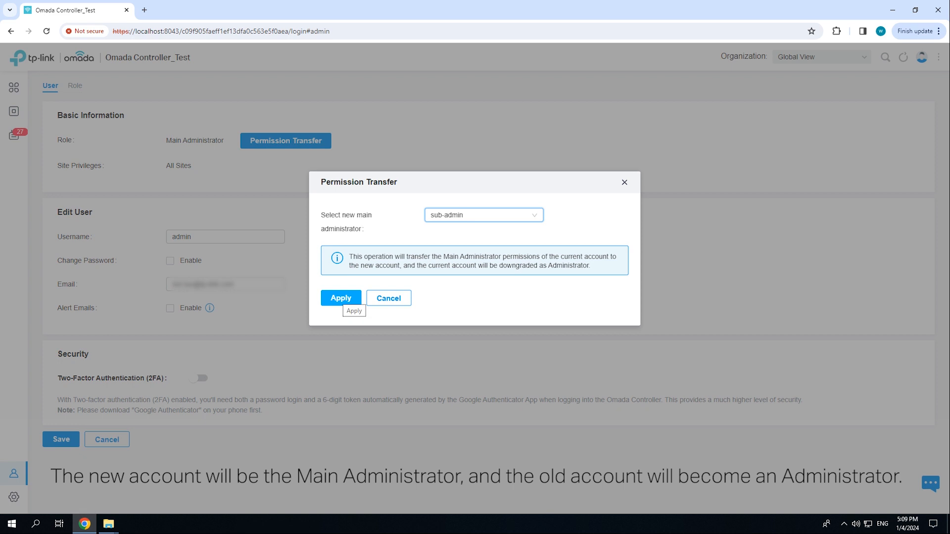
pyautogui.click(341, 298)
pyautogui.click(170, 308)
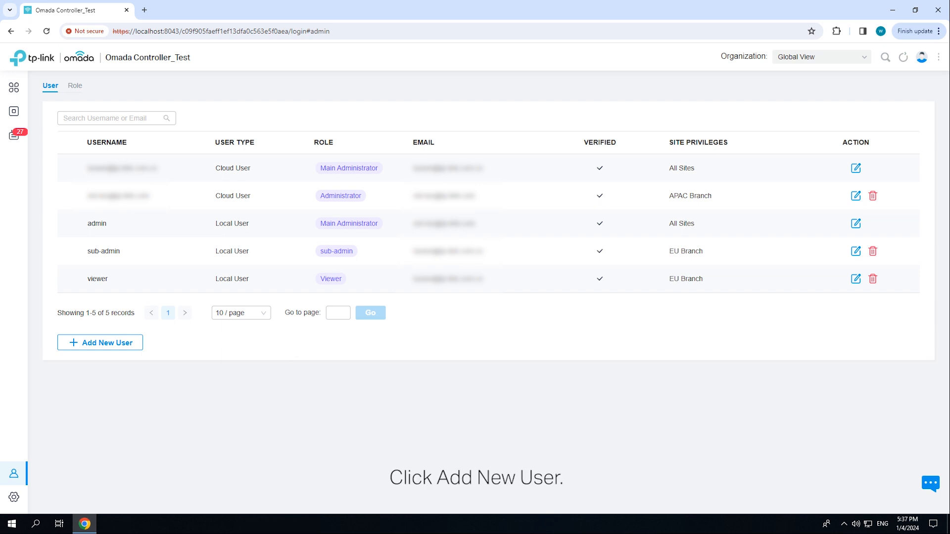
# Start a new local user with the username EU Manager and enter the account password
pyautogui.click(114, 343)
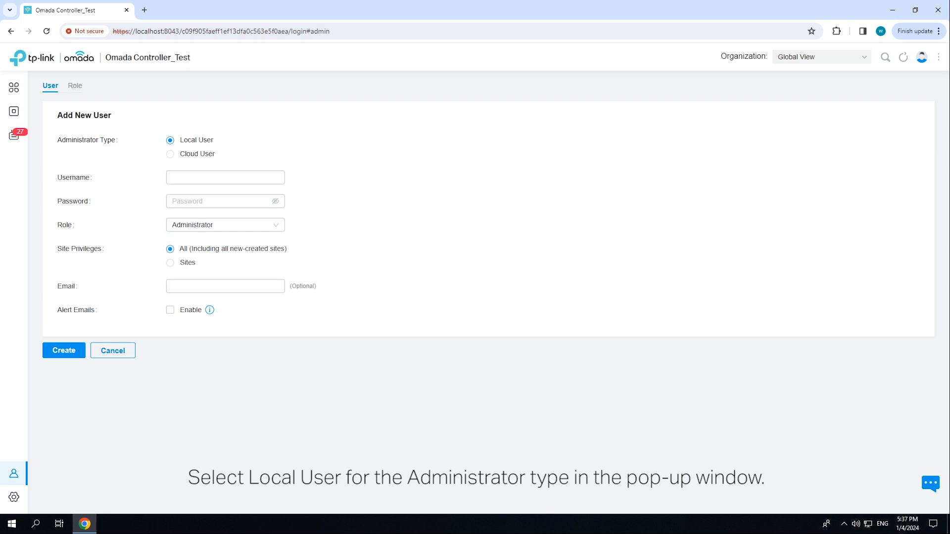
pyautogui.write('EU Manager')
pyautogui.click(225, 202)
pyautogui.write('•••••••••••')
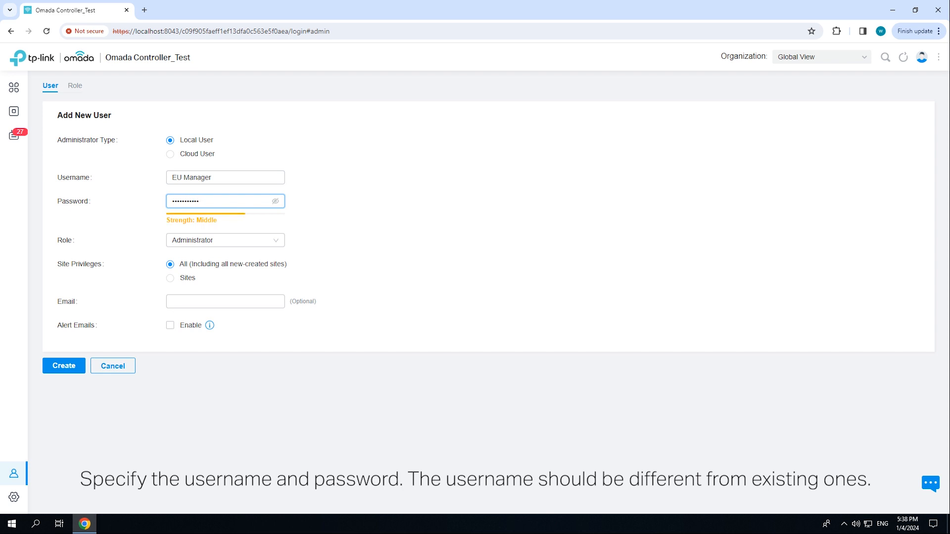
# Assign the Administrator role to the new local user and restrict the site privileges to the EU Branch site
pyautogui.click(225, 240)
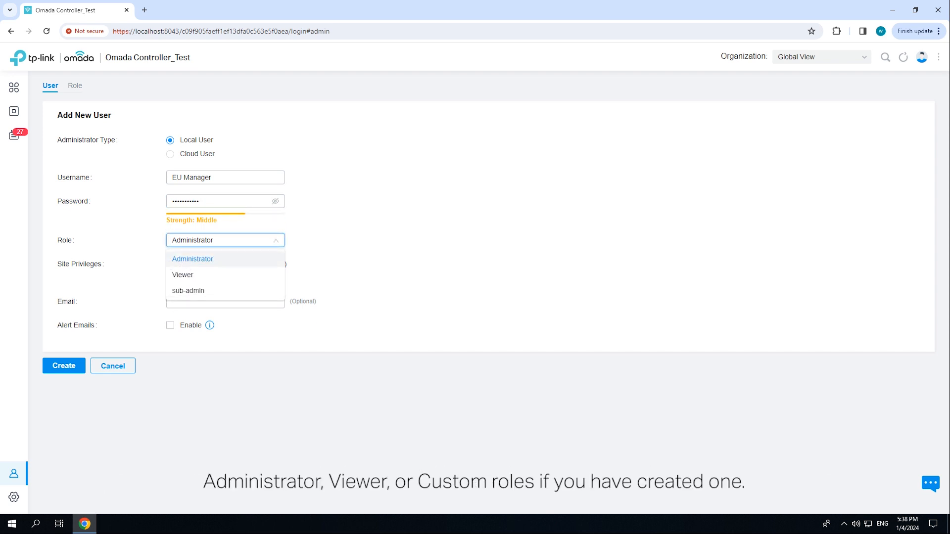
pyautogui.click(225, 260)
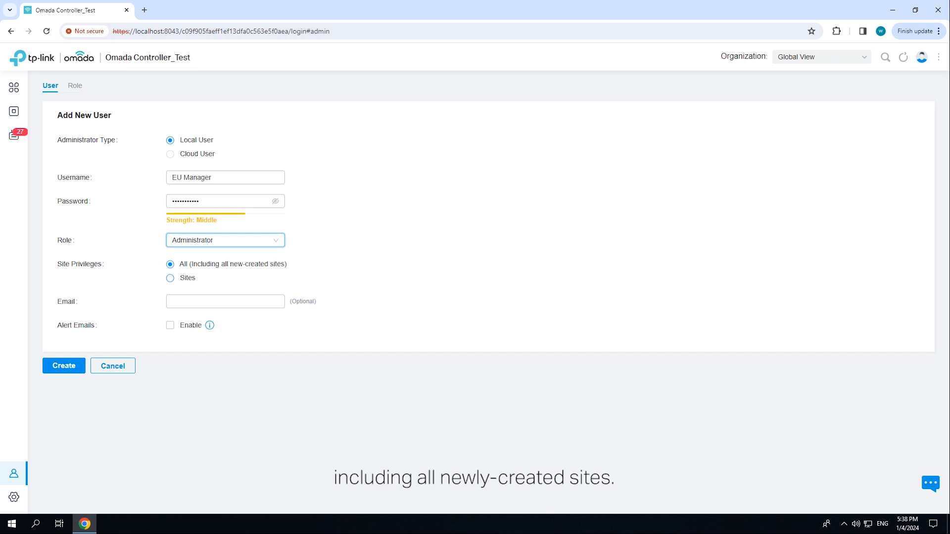
pyautogui.click(170, 278)
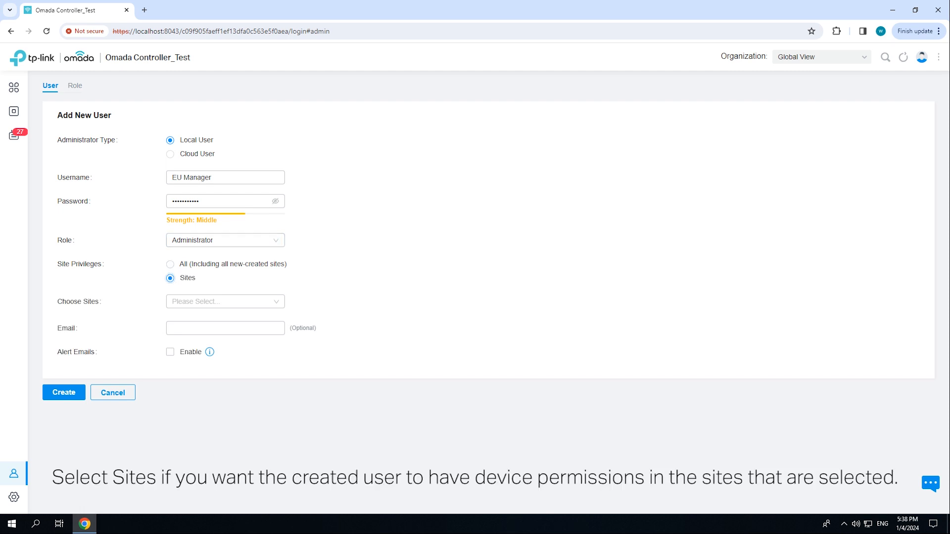
pyautogui.click(225, 302)
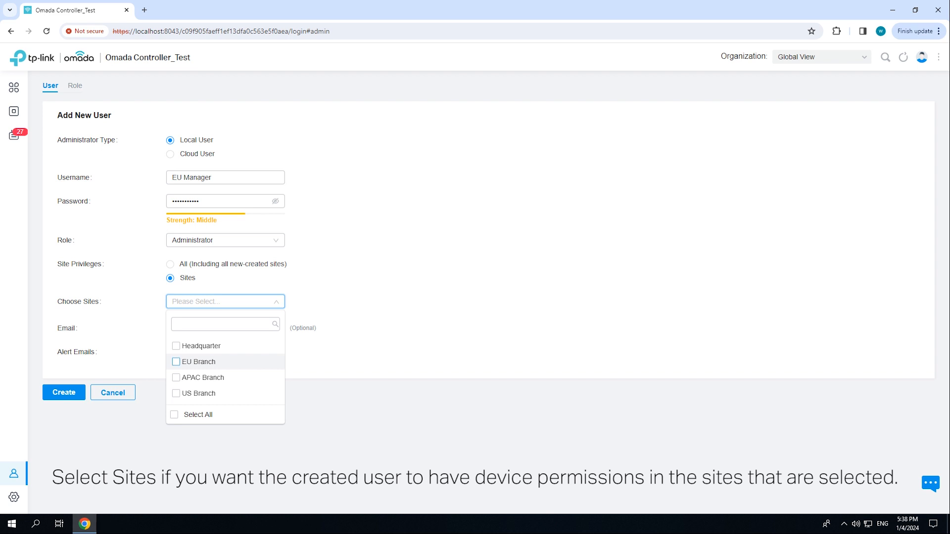
pyautogui.click(176, 361)
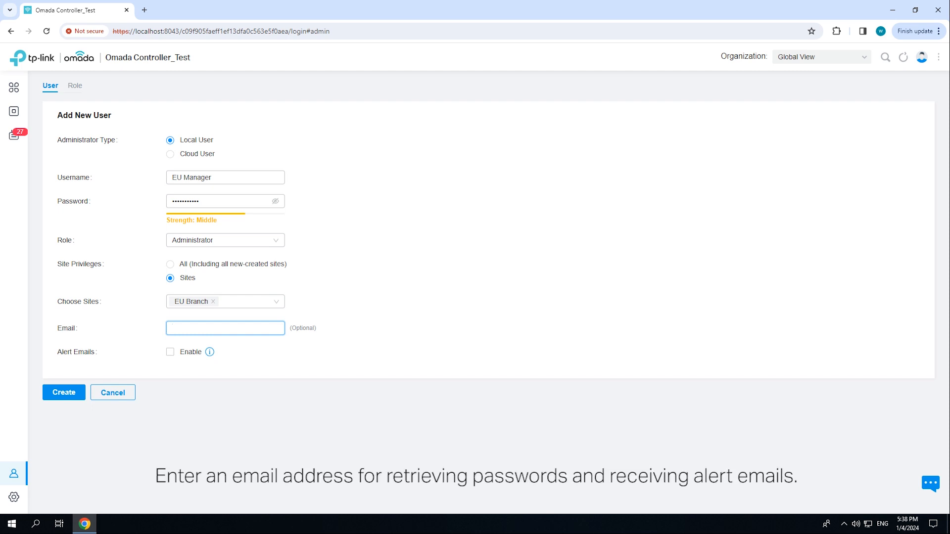
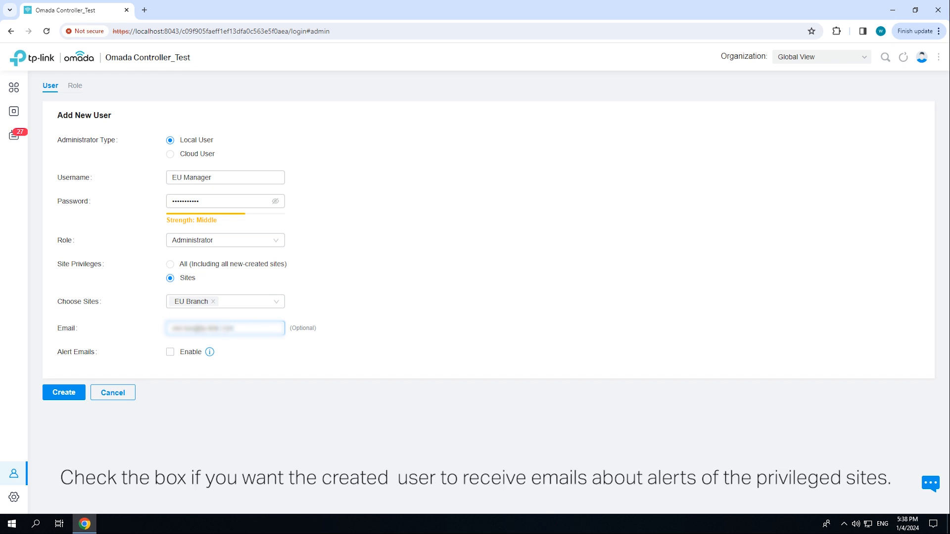
# Enter the new user's email address, enable alert emails and create the local user
pyautogui.click(171, 352)
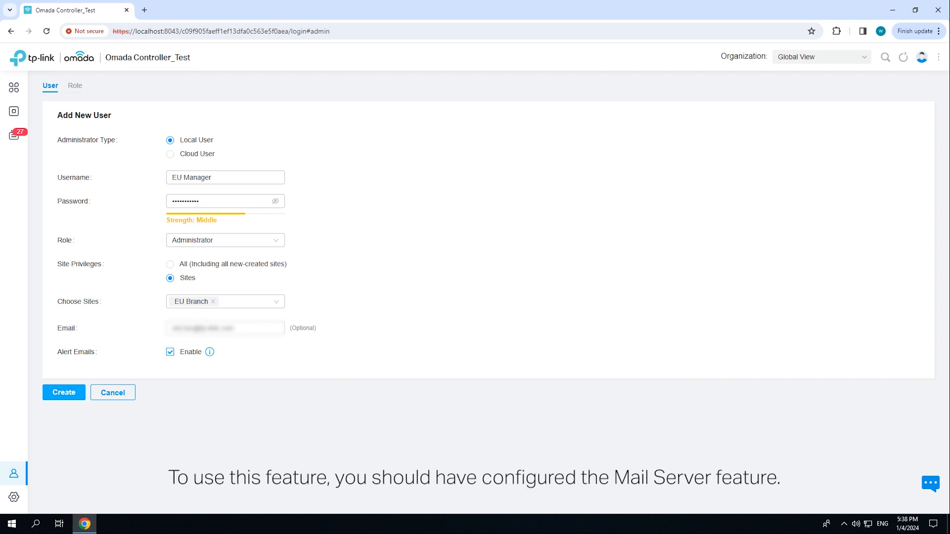
pyautogui.click(69, 394)
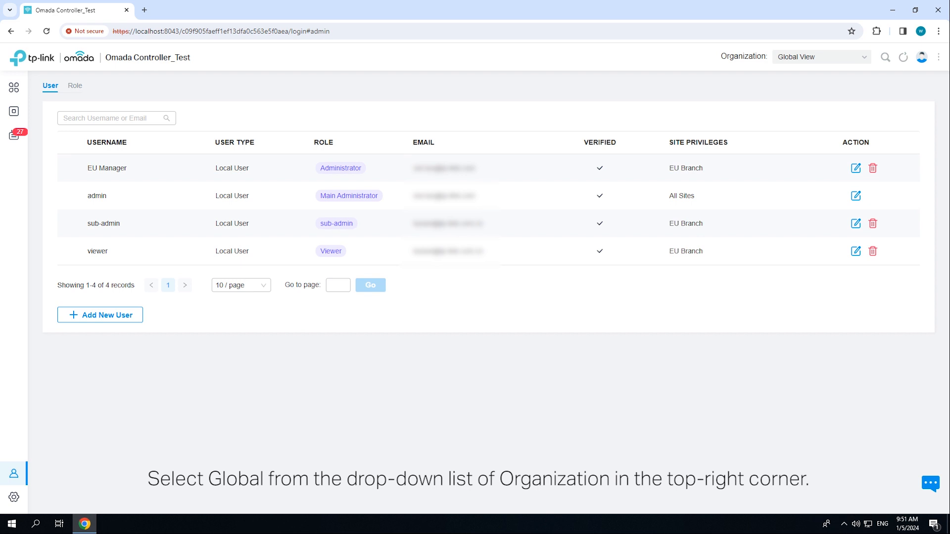
# Enable Cloud Access for the controller and bind the owner's TP-Link ID by entering its email address and password
pyautogui.moveTo(20, 497)
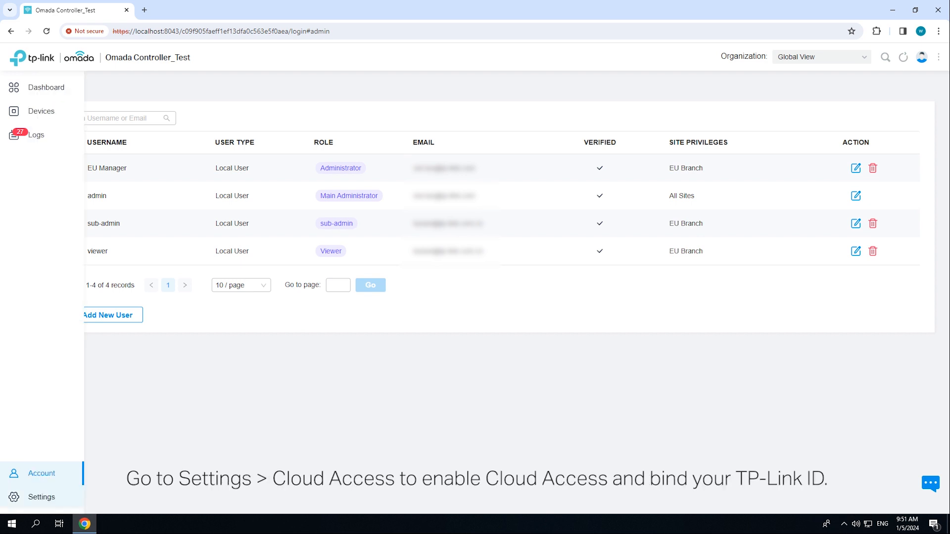
pyautogui.click(19, 497)
pyautogui.click(58, 272)
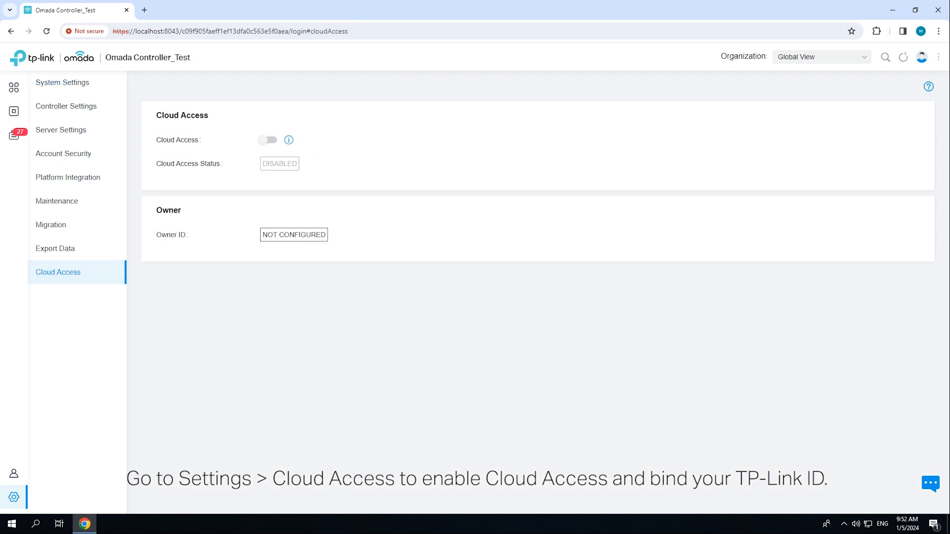
pyautogui.click(269, 140)
pyautogui.click(484, 249)
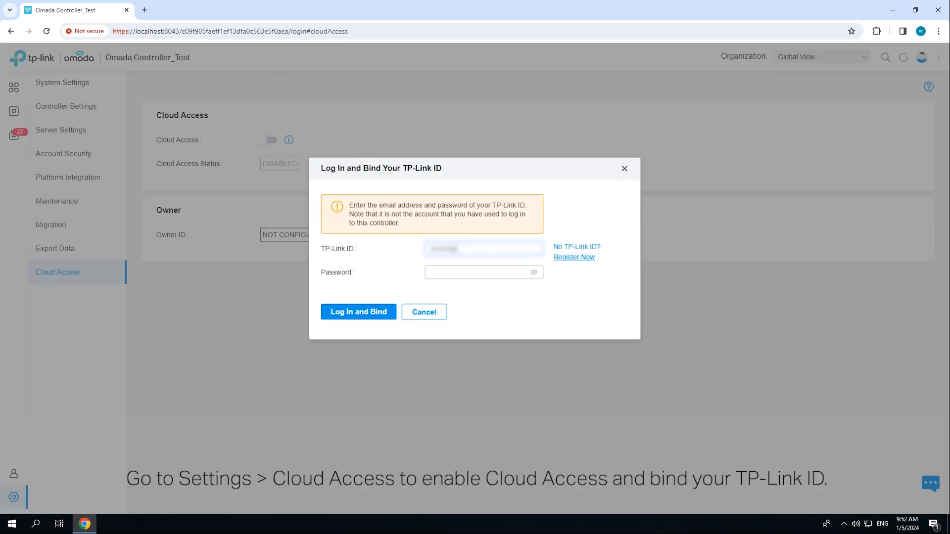
pyautogui.click(484, 272)
pyautogui.write('••••••••')
pyautogui.click(359, 312)
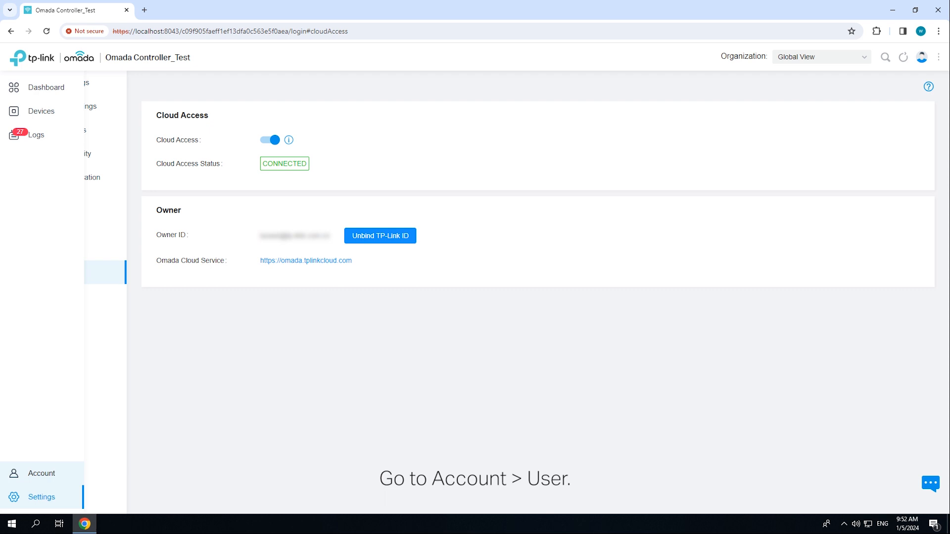
# Start a new user account of the Cloud User type and enter the invitee's TP-Link ID email address
pyautogui.click(14, 474)
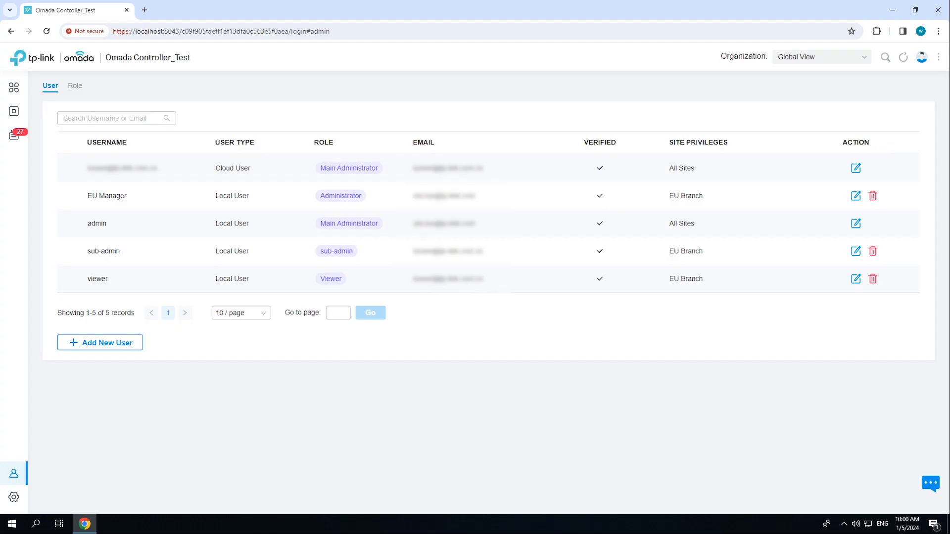
pyautogui.click(100, 343)
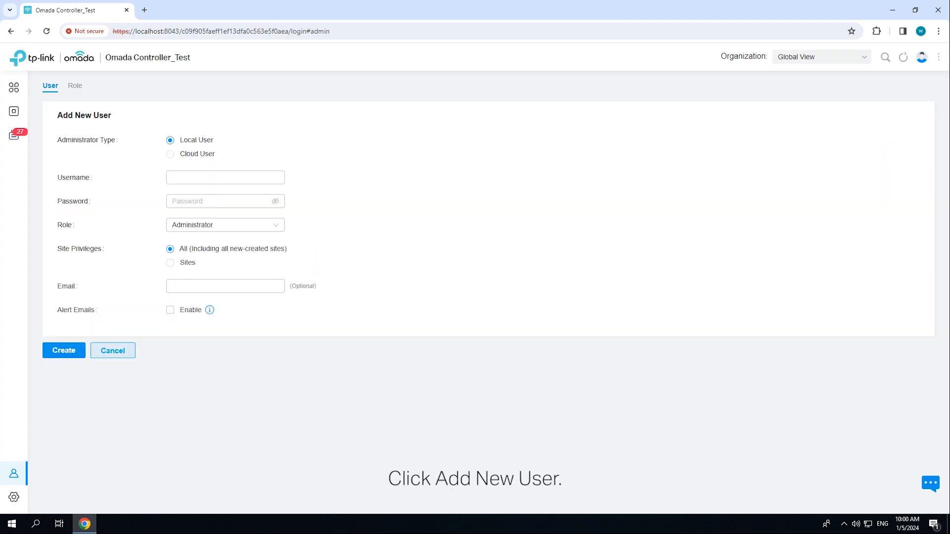
pyautogui.click(170, 154)
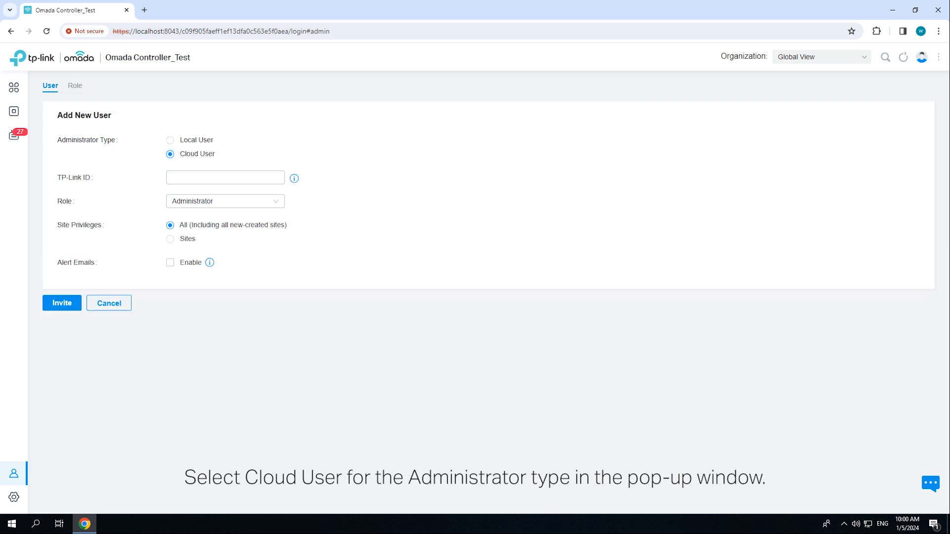
pyautogui.click(225, 177)
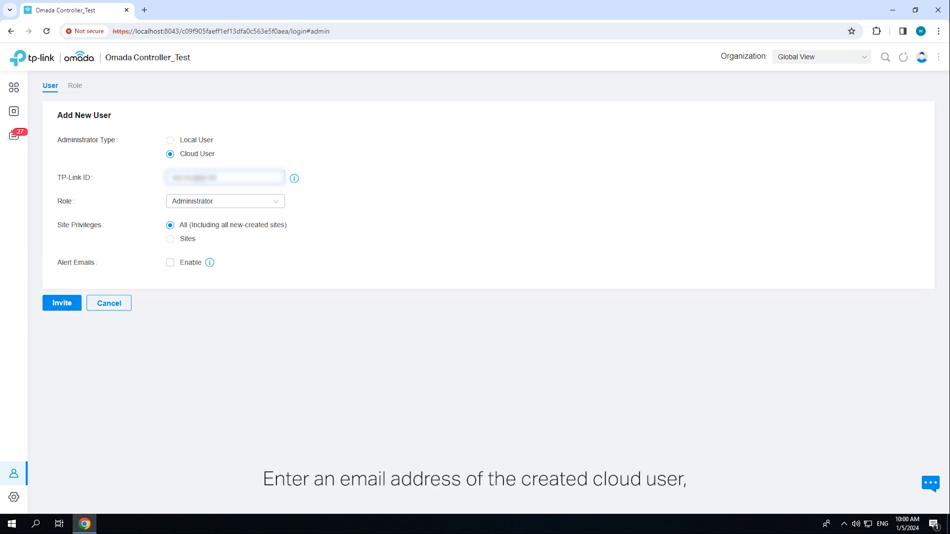
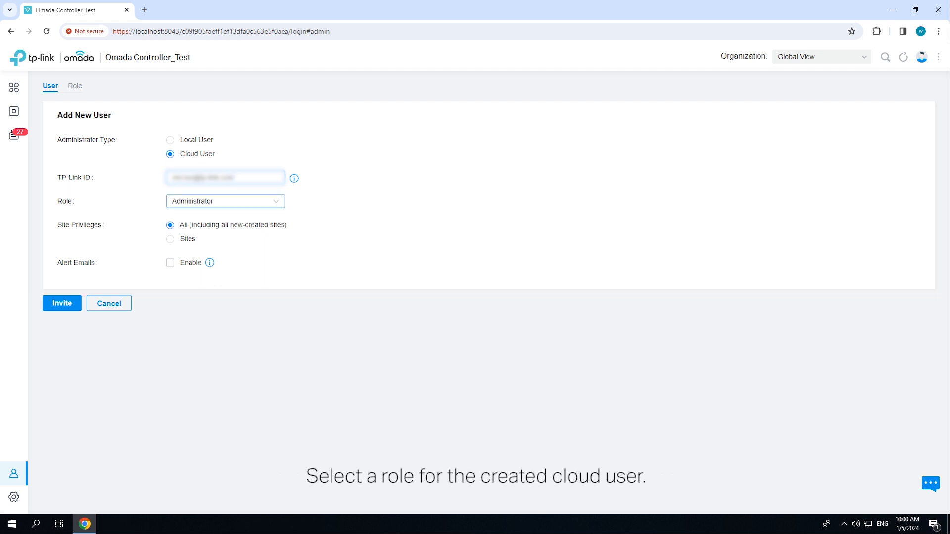
# Invite the cloud user as Administrator with site privileges limited to US Branch and alert emails enabled
pyautogui.click(225, 201)
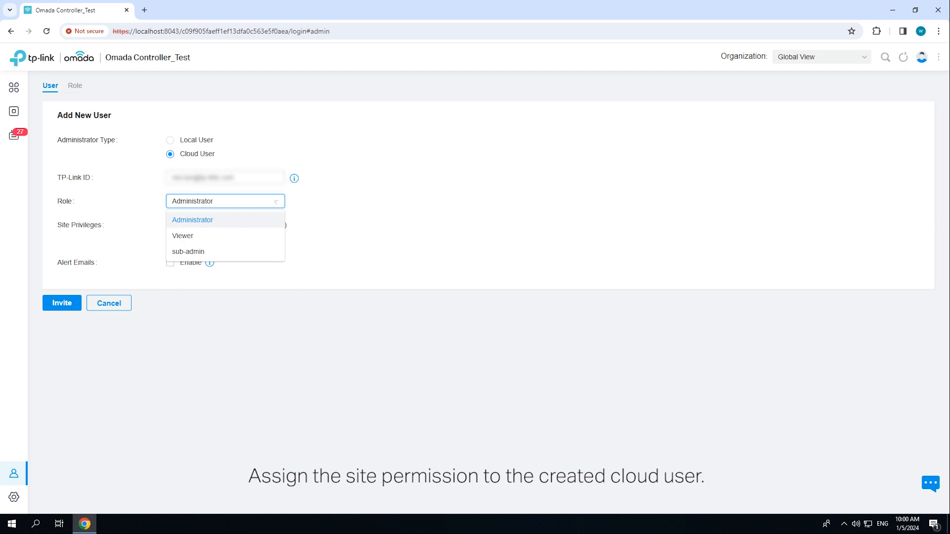
pyautogui.click(275, 202)
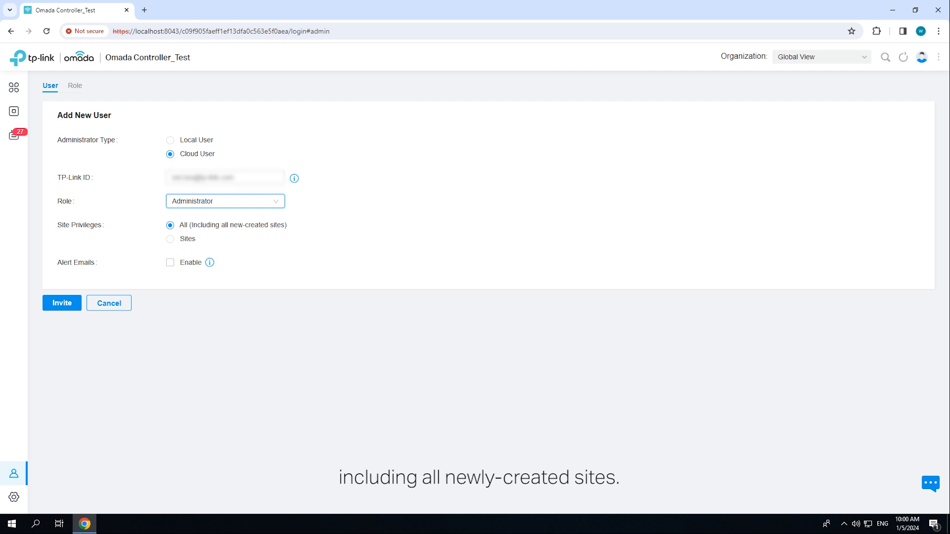
pyautogui.click(170, 239)
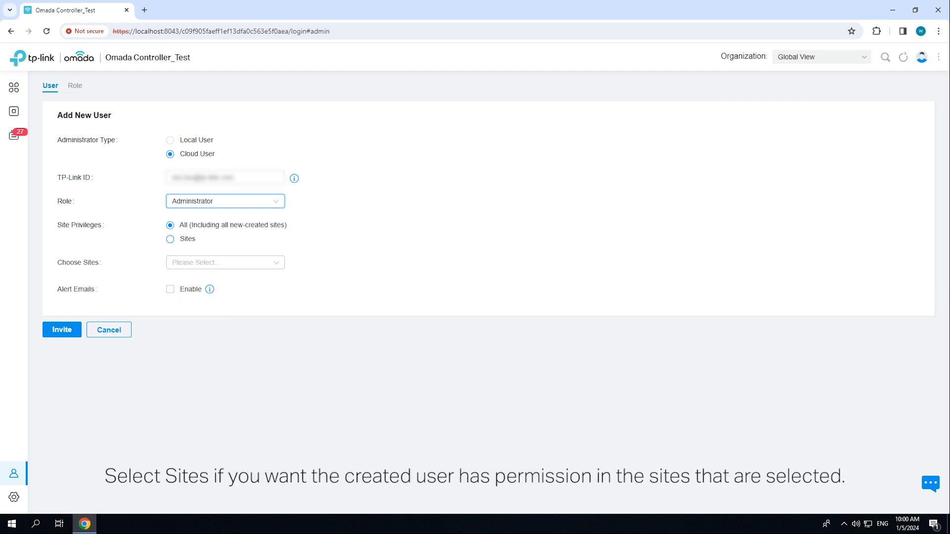
pyautogui.click(225, 263)
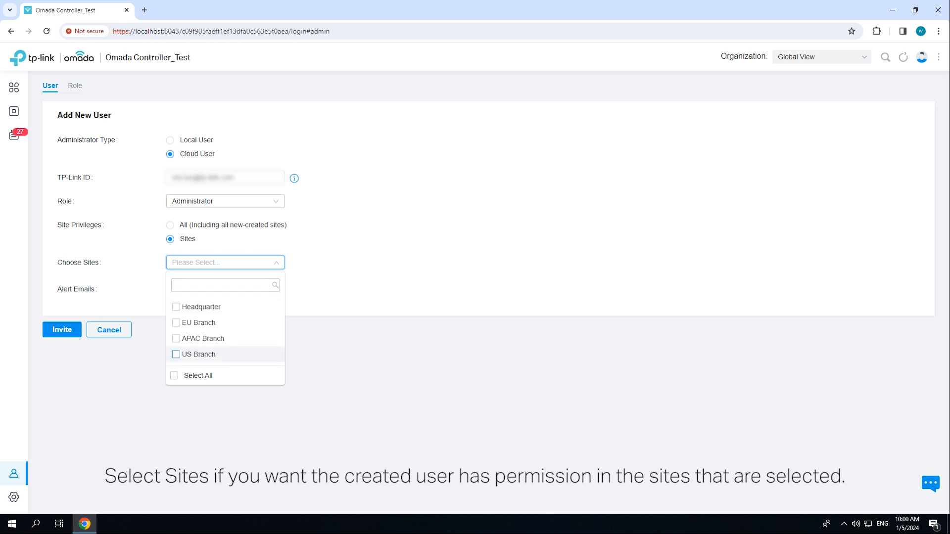
pyautogui.click(199, 355)
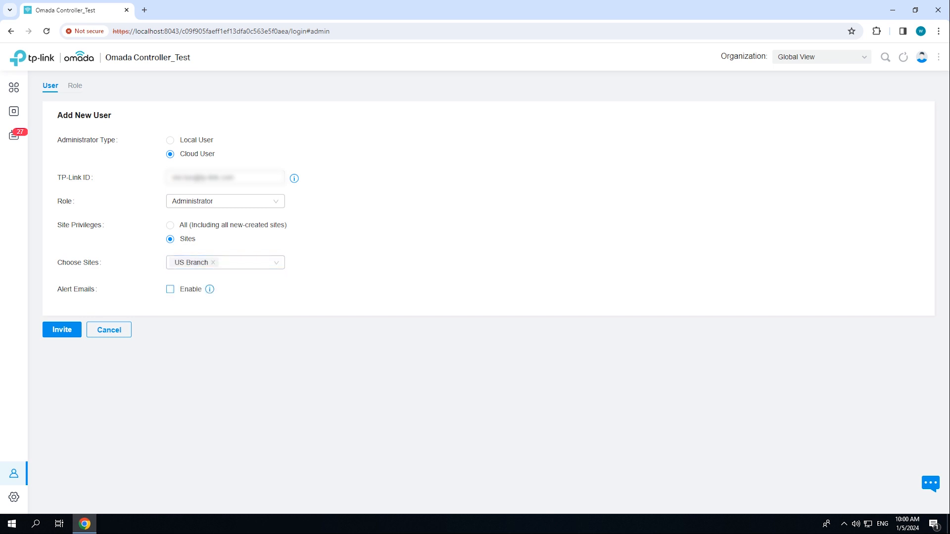
pyautogui.click(170, 290)
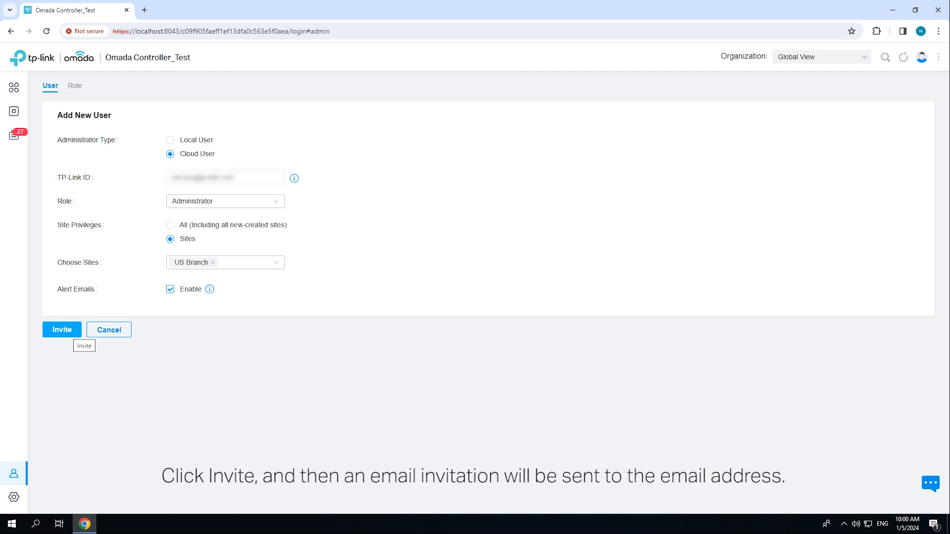
pyautogui.click(69, 332)
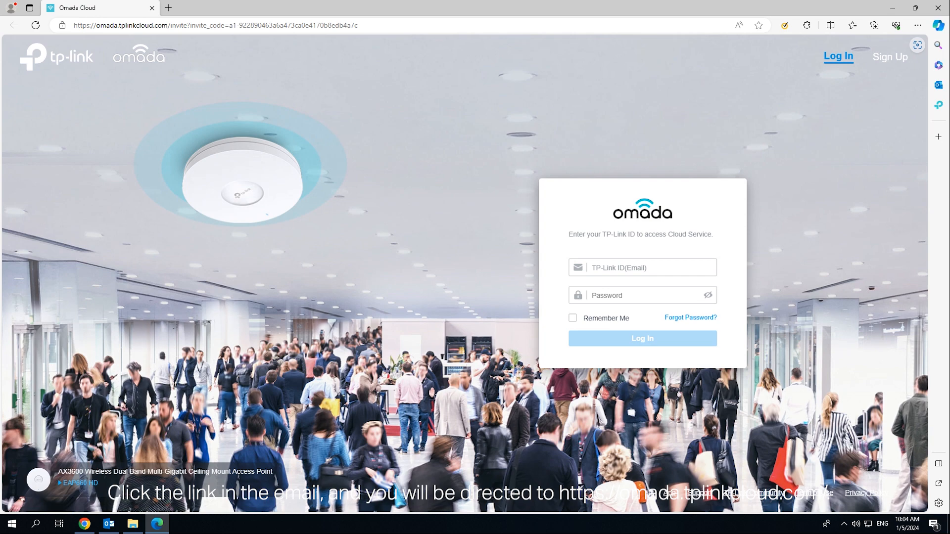
# On the Omada Cloud invitation page, log in with the invitee's TP-Link ID email and password and accept the controller invitation
pyautogui.click(643, 268)
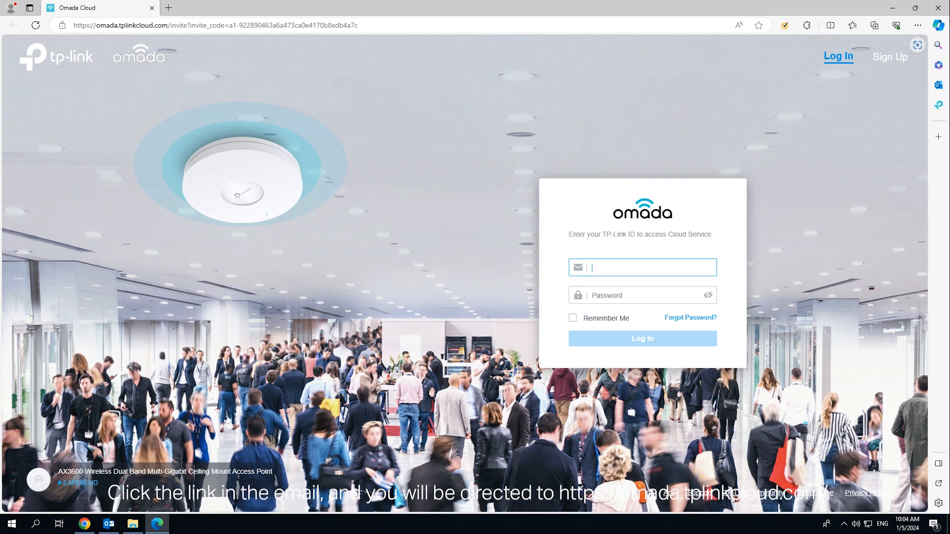
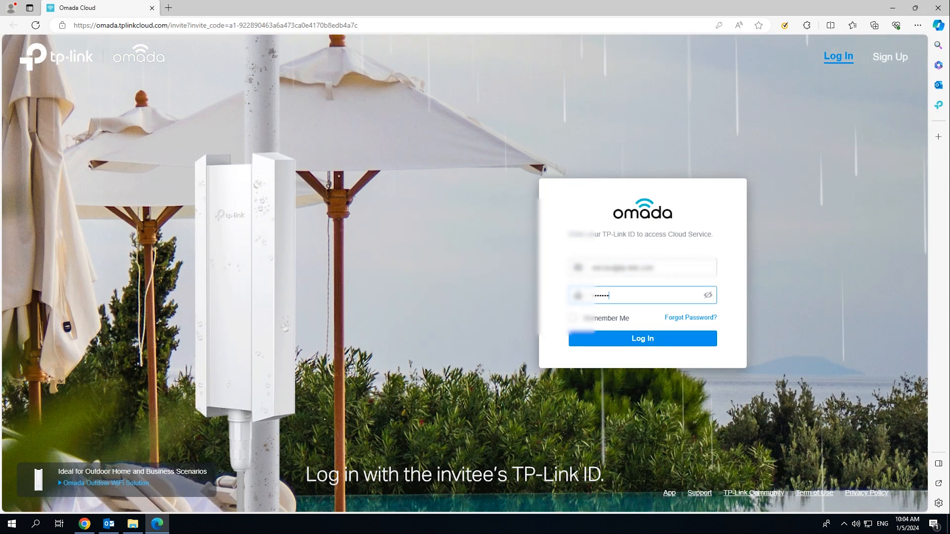
pyautogui.press('Return')
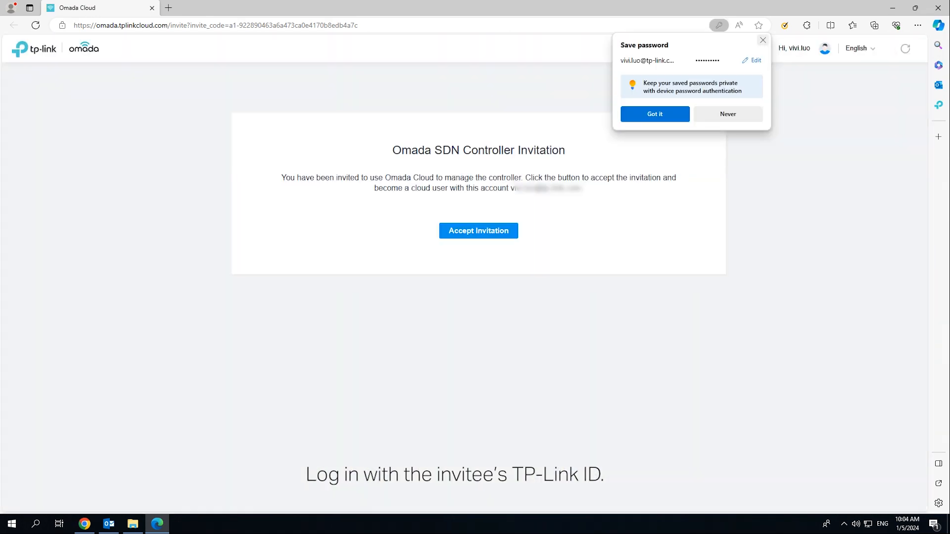
pyautogui.click(763, 40)
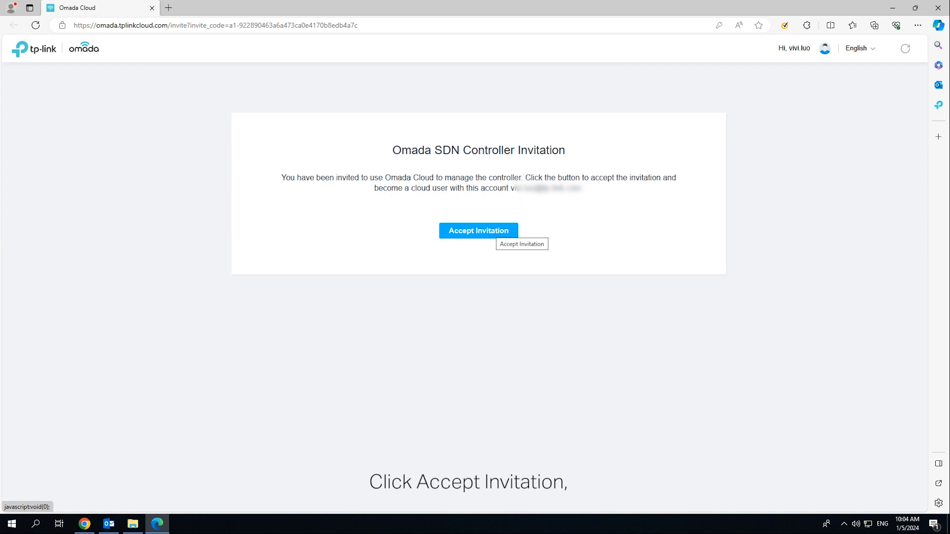
pyautogui.click(496, 230)
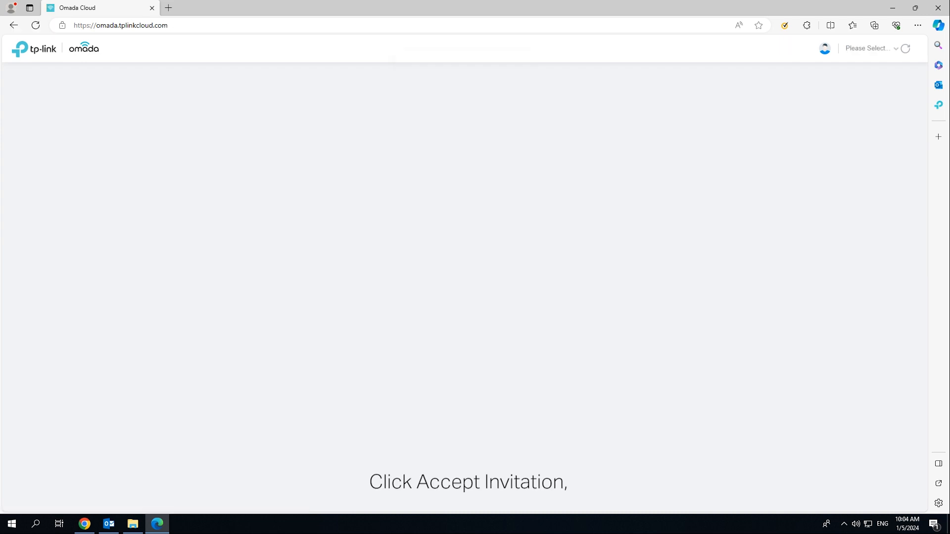